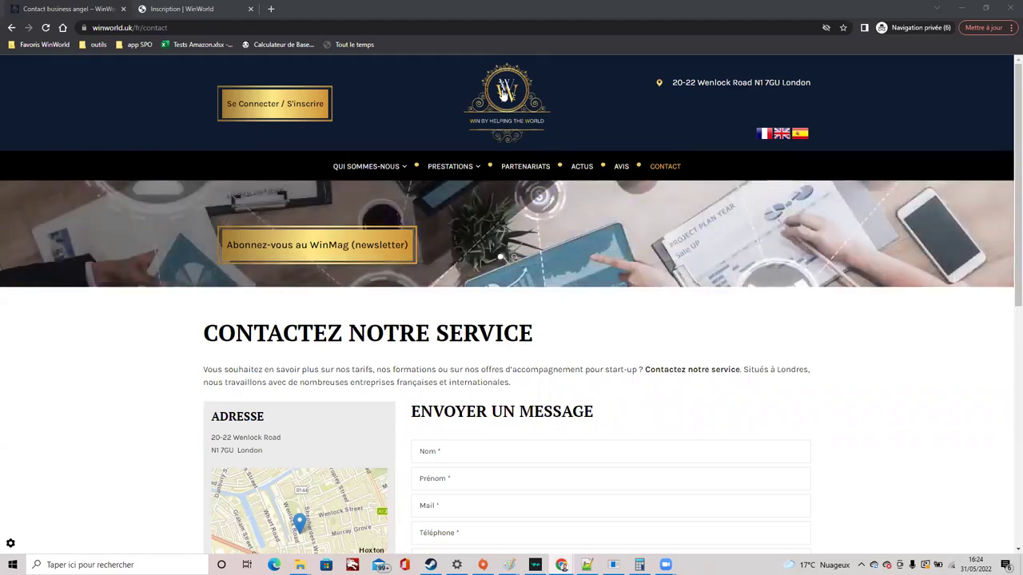
Return from the French contact page to the winworld.uk home page via the WinWorld logo
left_click(503, 93)
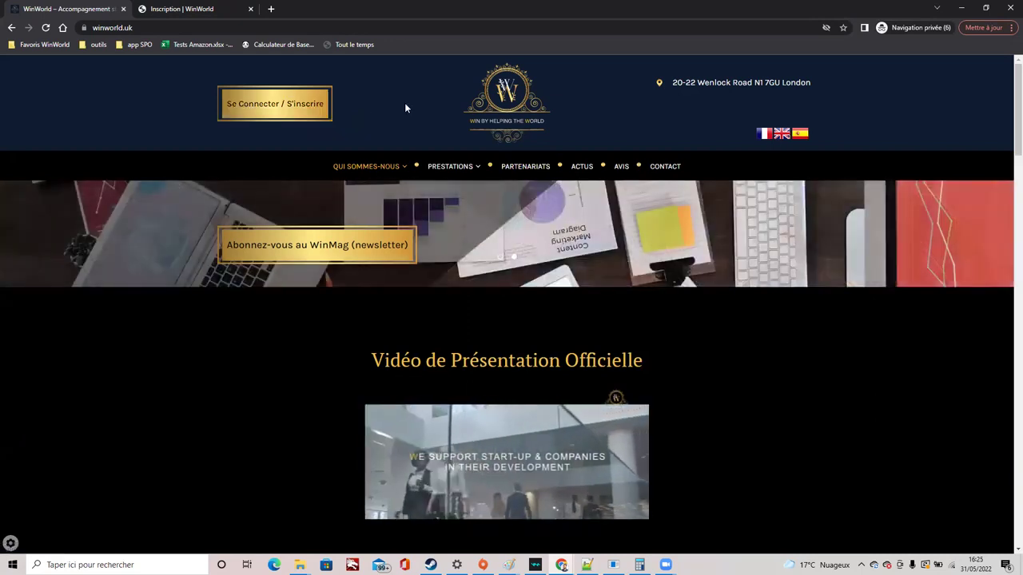
Switch to the Inscription form and enter a username, correcting its spelling
left_click(164, 16)
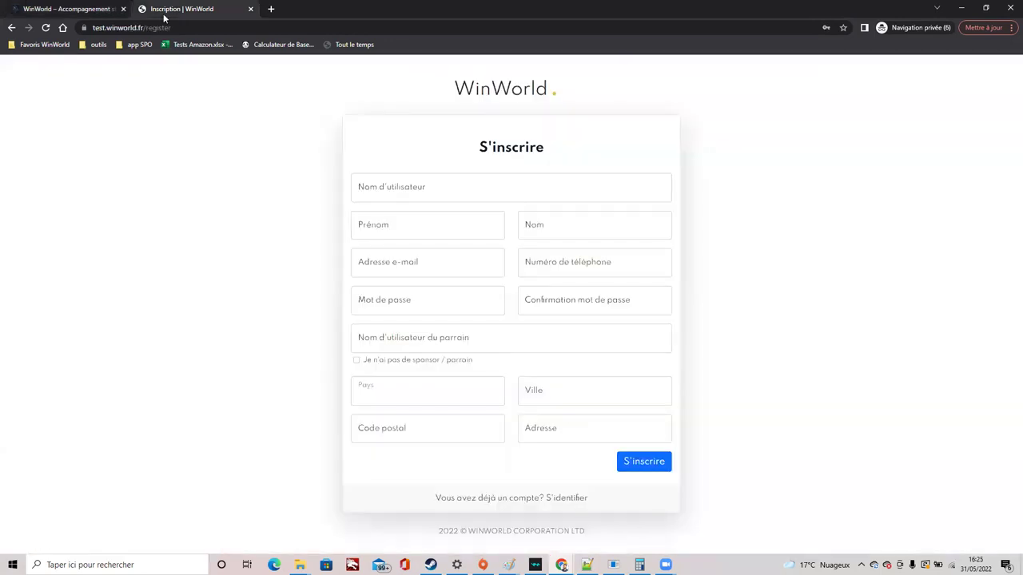
left_click(374, 194)
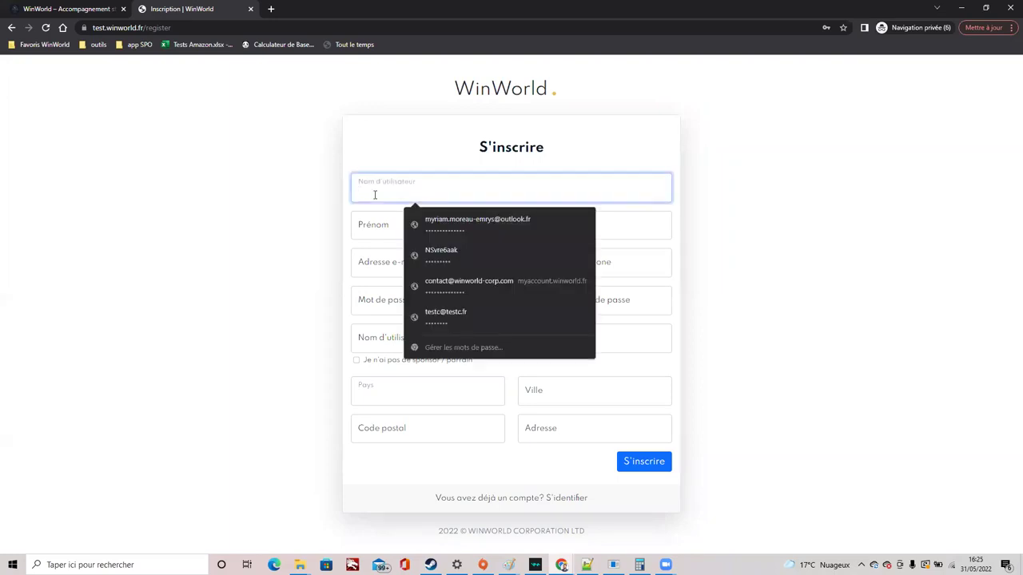
type("exempletuto")
left_click(374, 194)
key("BackSpace")
type("a")
left_click(421, 177)
Fill in first name, last name, e-mail, phone number, the account password and its confirmation
left_click(387, 225)
type("tuto")
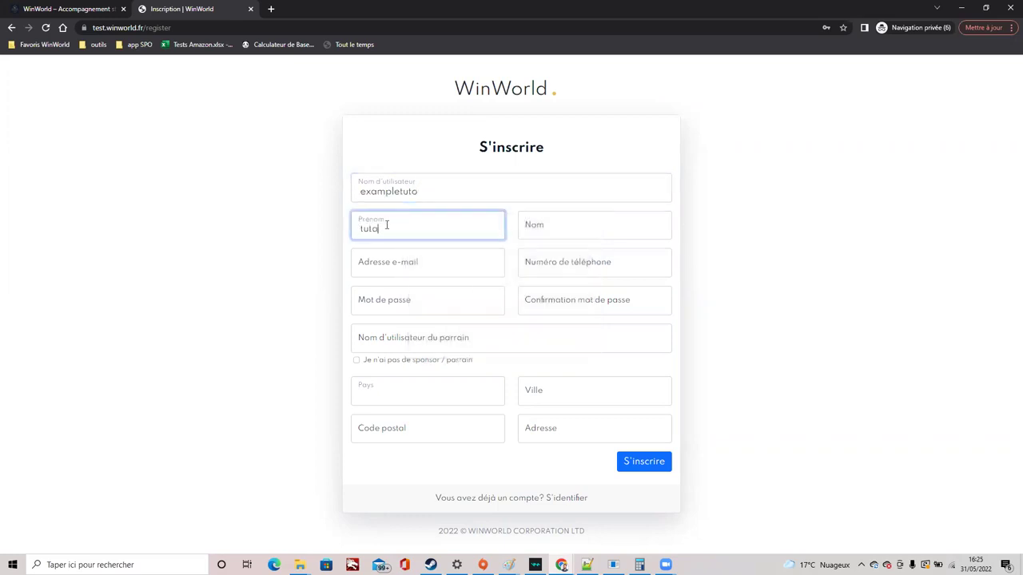
type("ex")
key("Tab")
type("tultoex")
key("Tab")
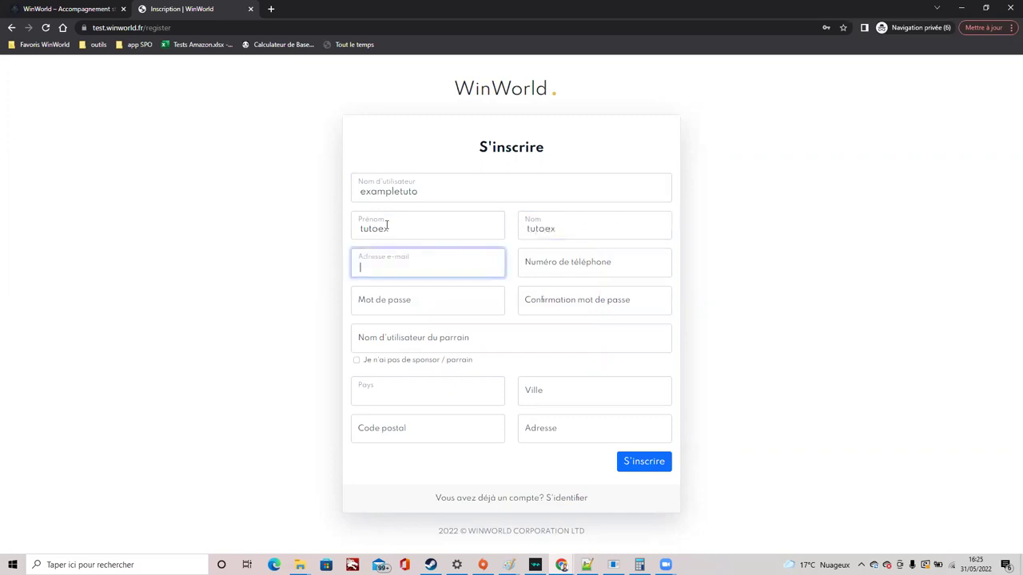
key("Tab")
type("060")
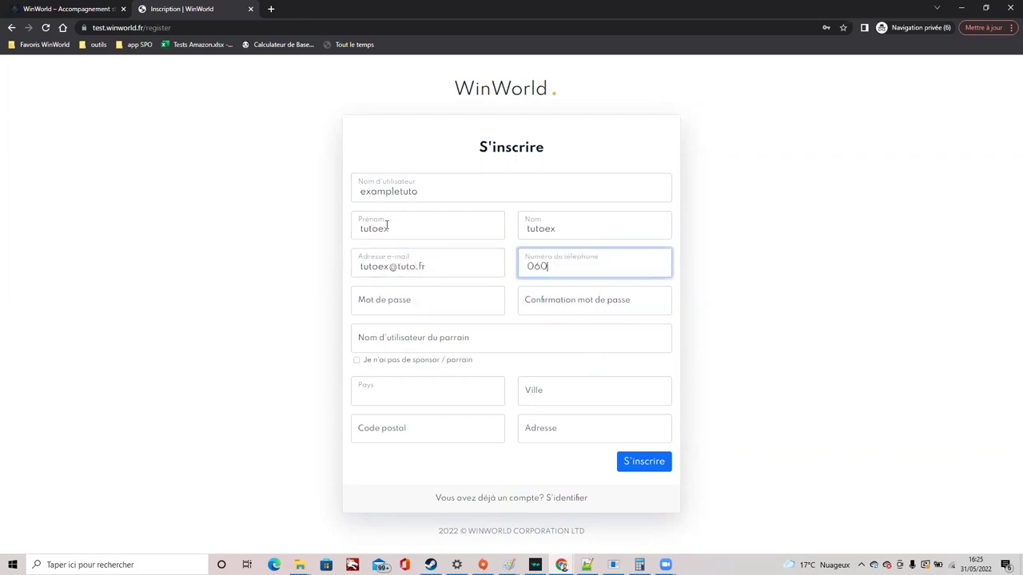
type("6060606")
key("Tab")
type("tuto1234")
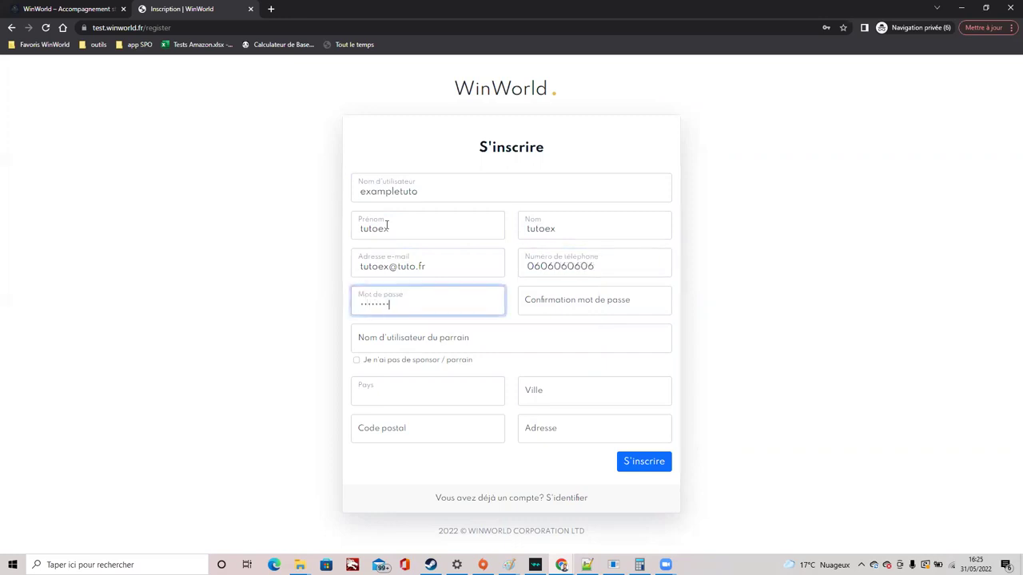
key("Tab")
type("tuto12")
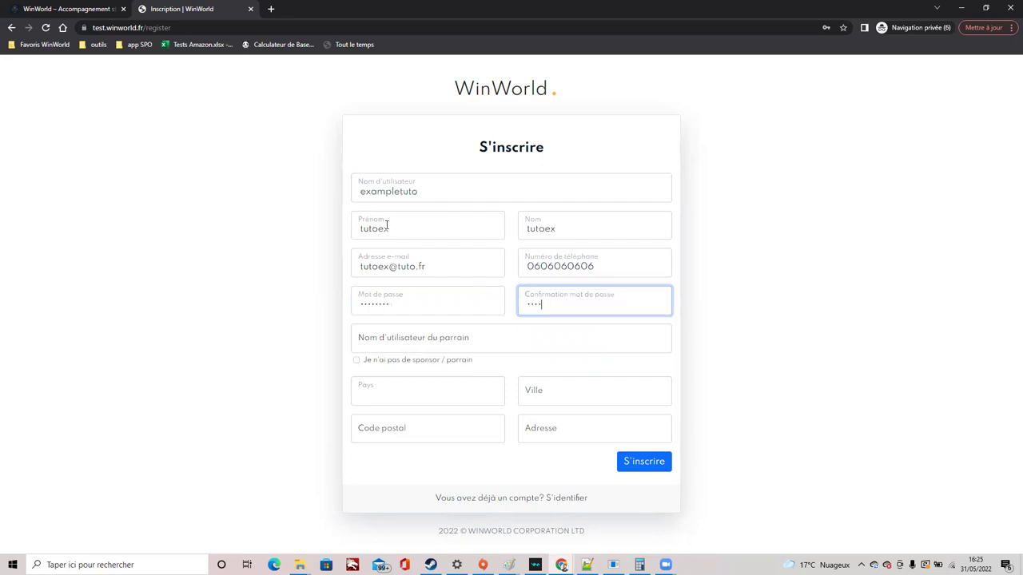
type("34")
Tick 'Je n'ai pas de sponsor / parrain' so the account has no sponsor
left_click(382, 346)
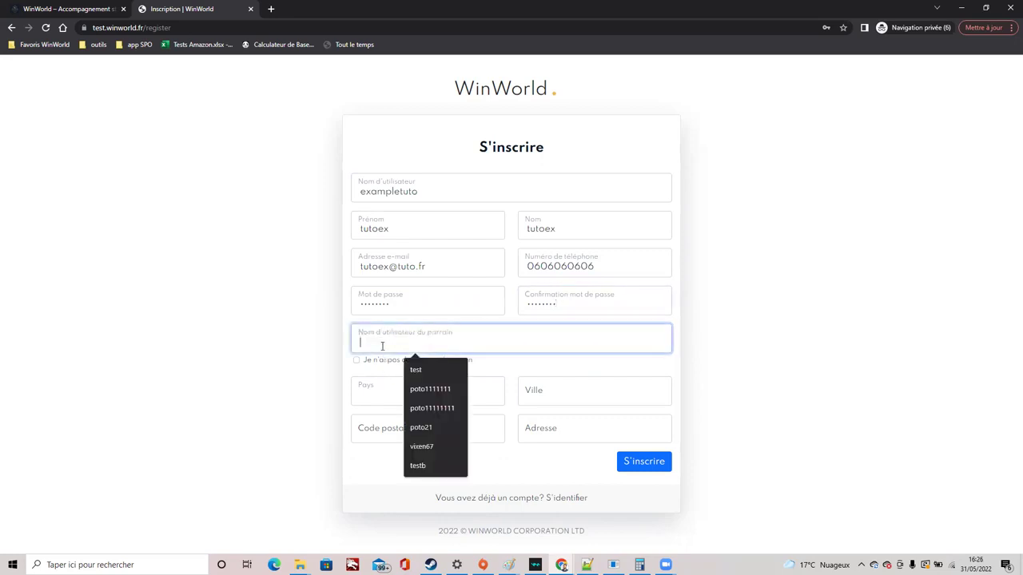
left_click(344, 368)
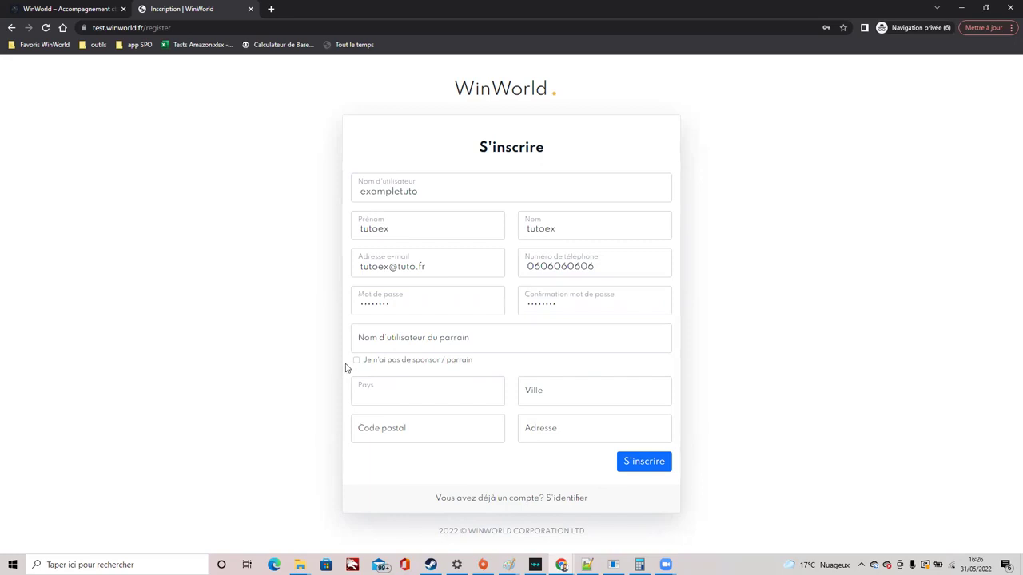
left_click(356, 360)
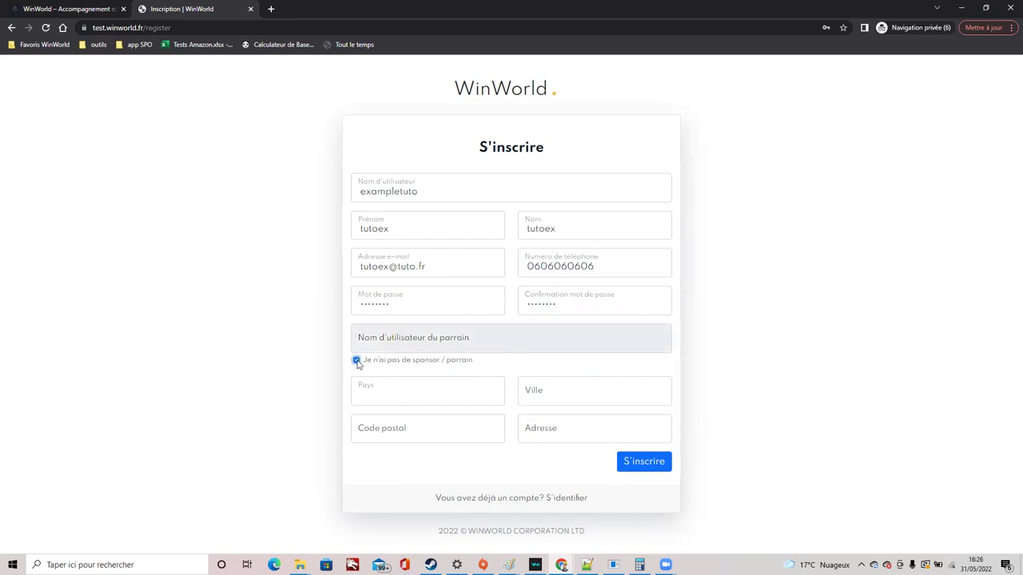
left_click(357, 361)
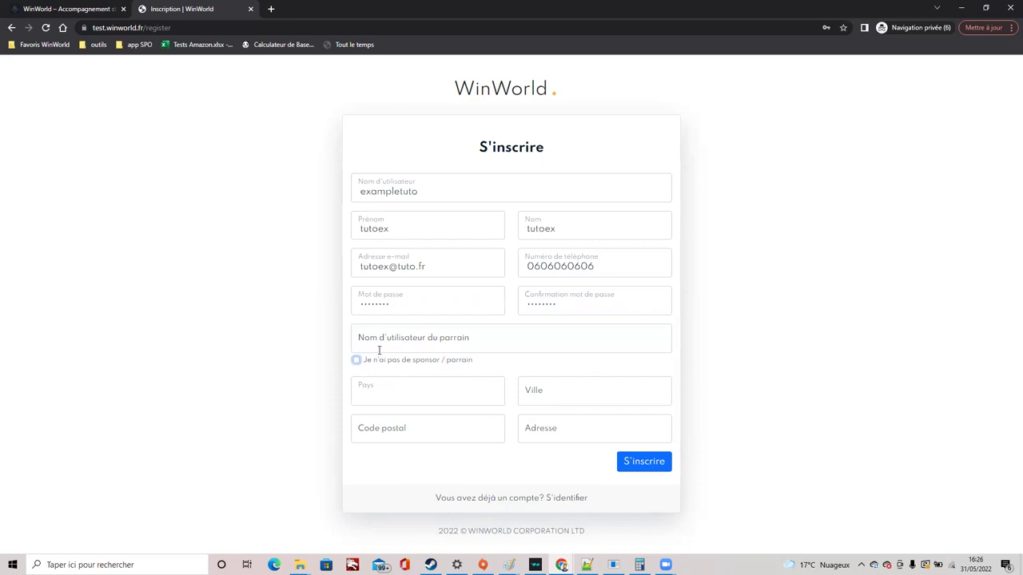
left_click(381, 349)
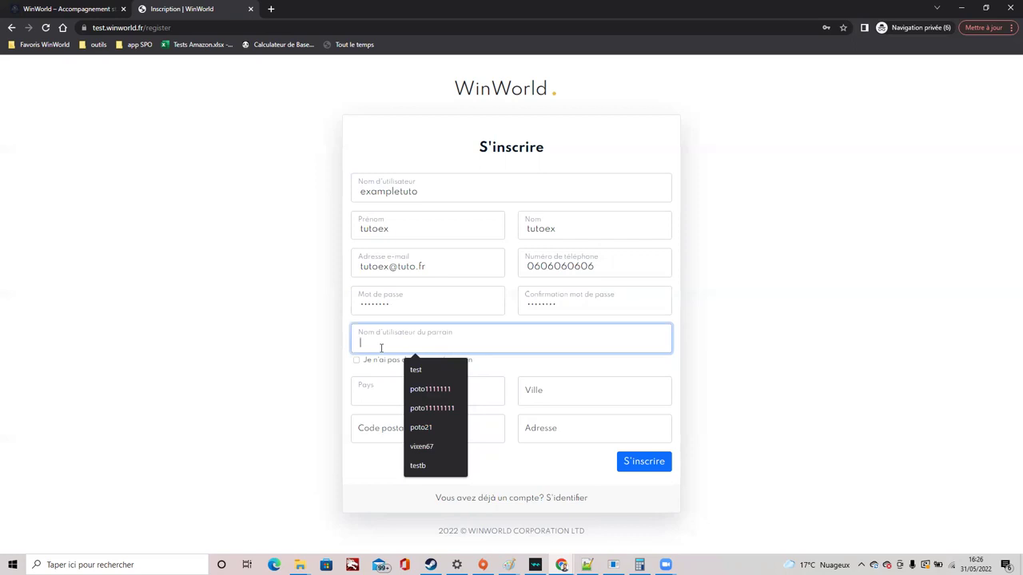
left_click(356, 359)
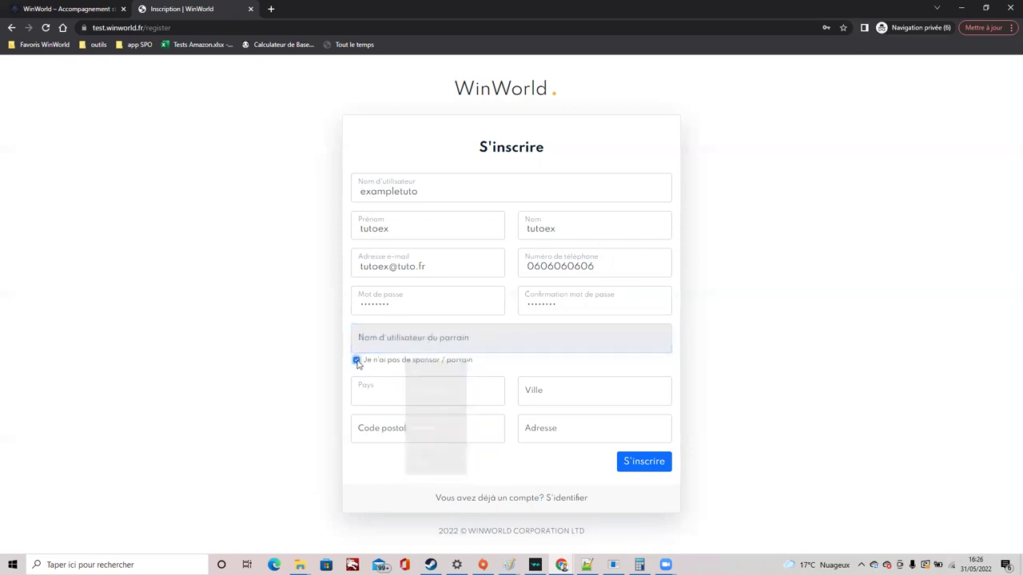
Choose France as the country and submit the S'inscrire form
left_click(384, 391)
scroll(384, 367, "down", 10)
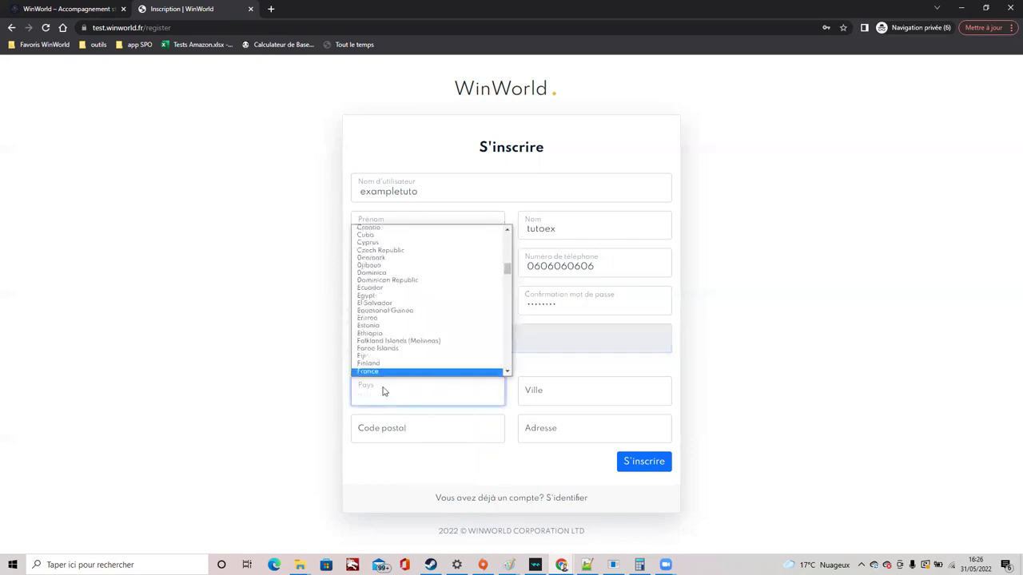
left_click(383, 356)
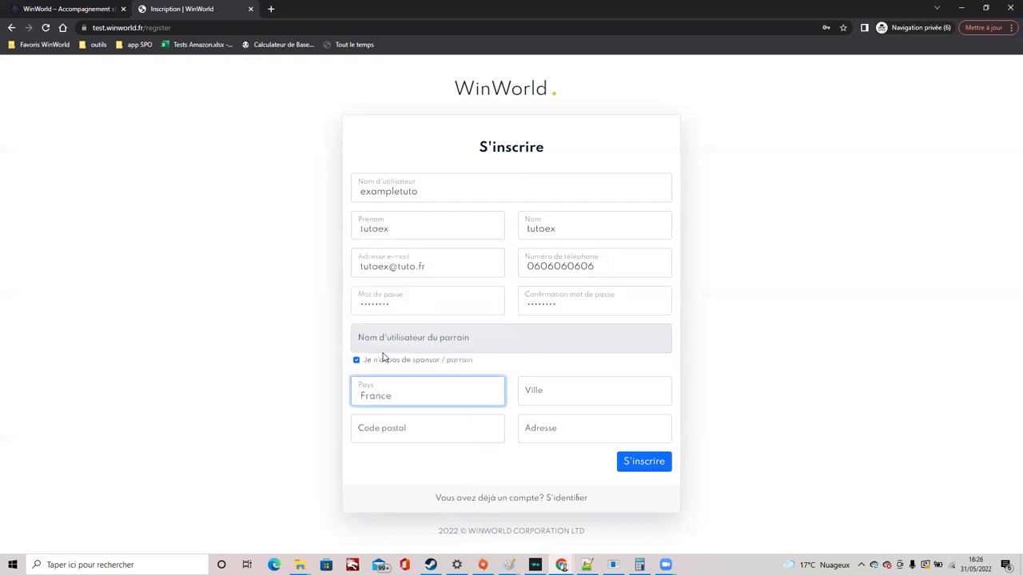
left_click(318, 404)
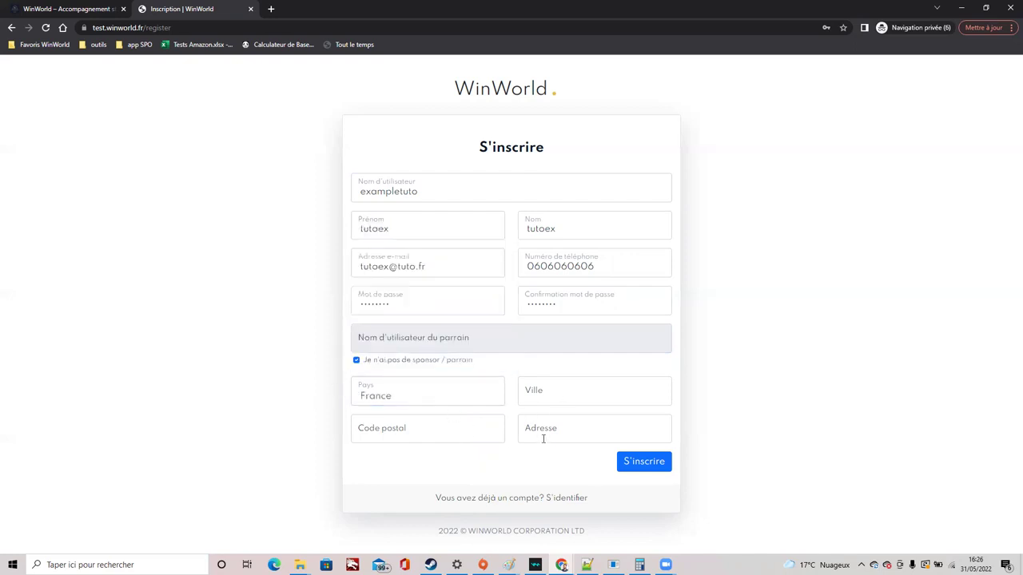
left_click(643, 463)
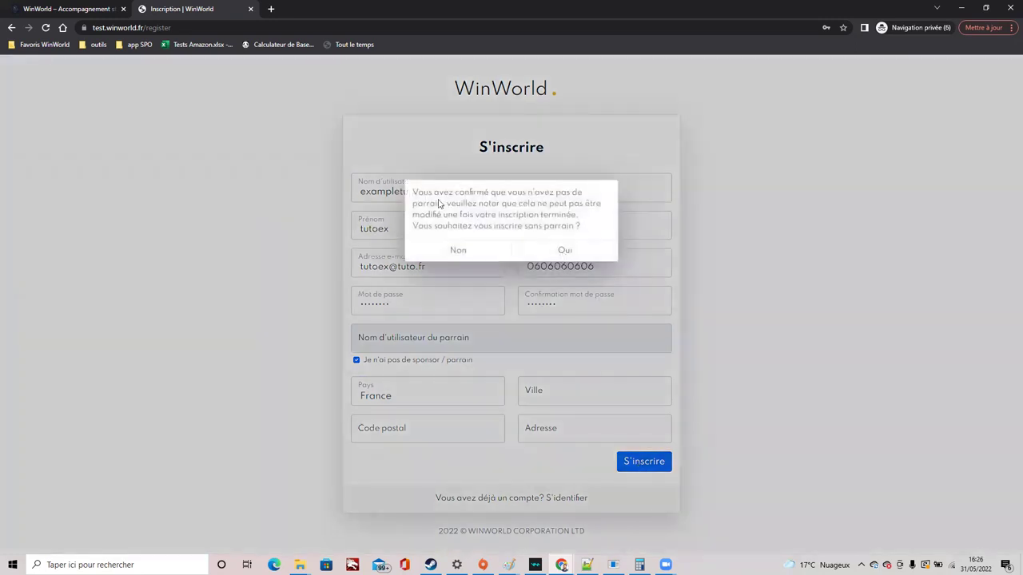
Confirm signing up without a sponsor, then open the Rank 1 WinPack purchase page
left_click(540, 253)
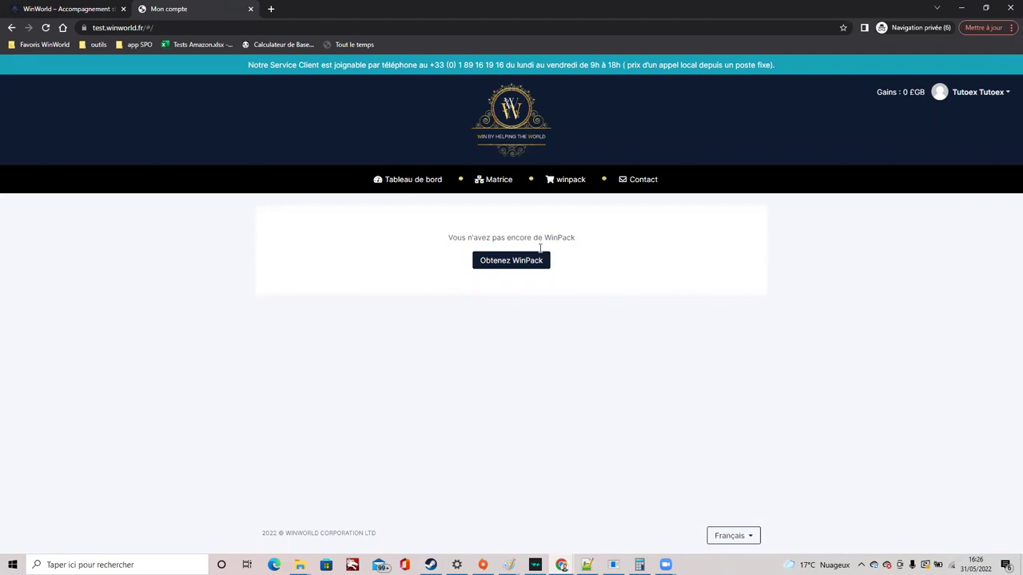
left_click(505, 269)
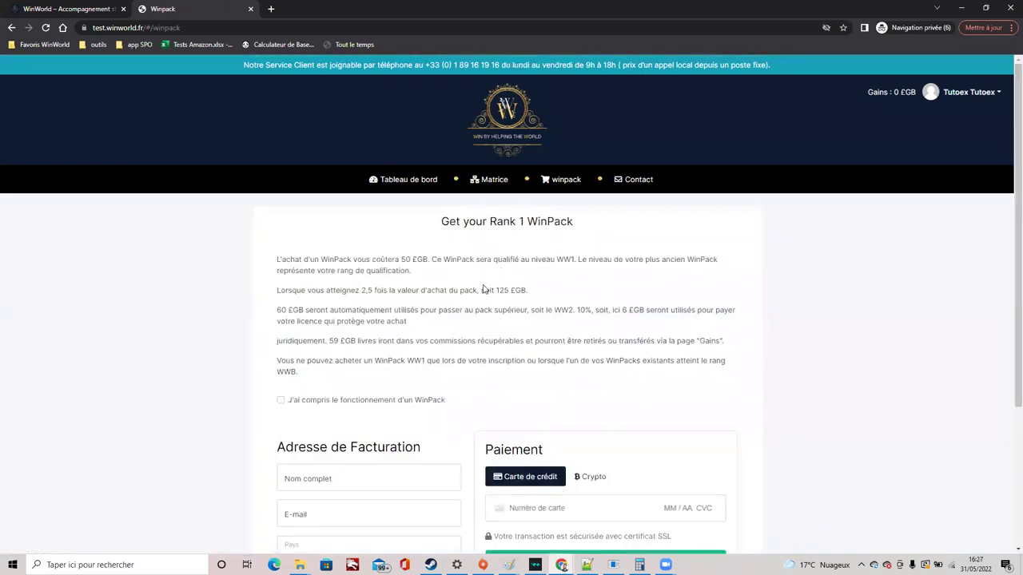
Read the WinPack explanation and tick 'J'ai compris le fonctionnement d'un WinPack'
scroll(484, 288, "down", 2)
scroll(482, 289, "down", 2)
scroll(481, 291, "up", 1)
scroll(481, 291, "down", 1)
scroll(482, 291, "up", 1)
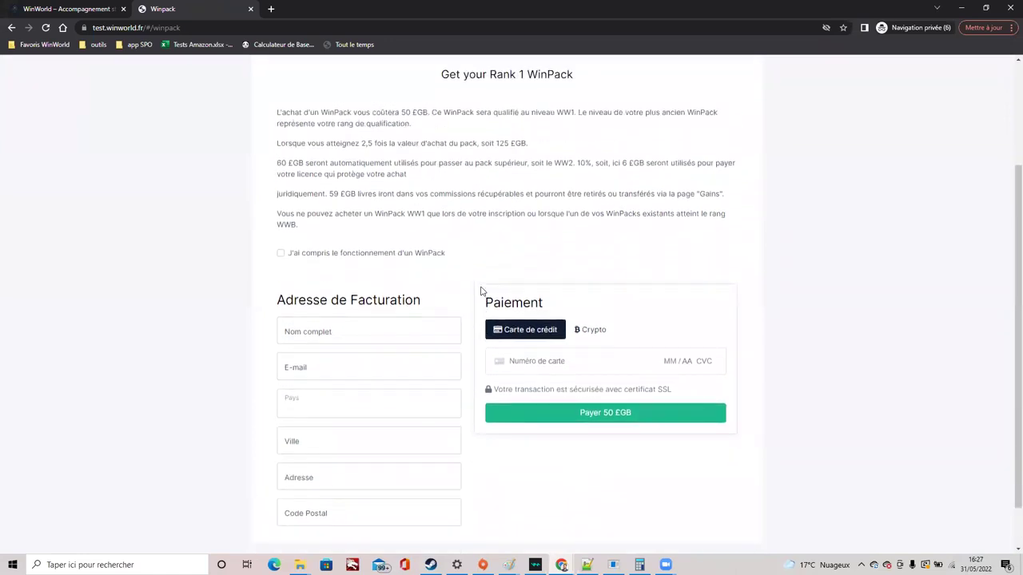
scroll(482, 291, "up", 3)
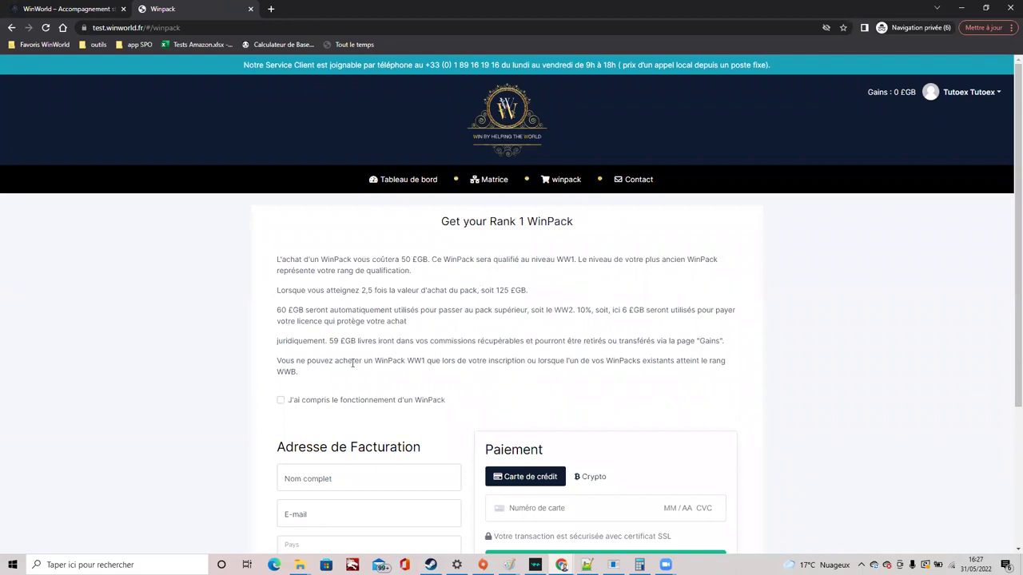
scroll(427, 327, "down", 2)
left_click_drag(275, 152, 396, 292)
left_click(450, 289)
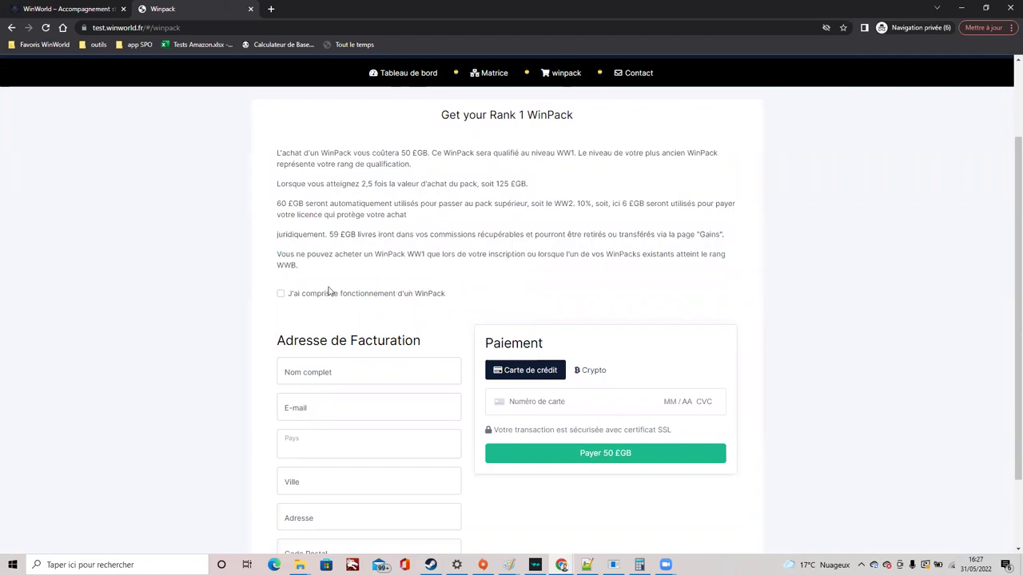
left_click(281, 294)
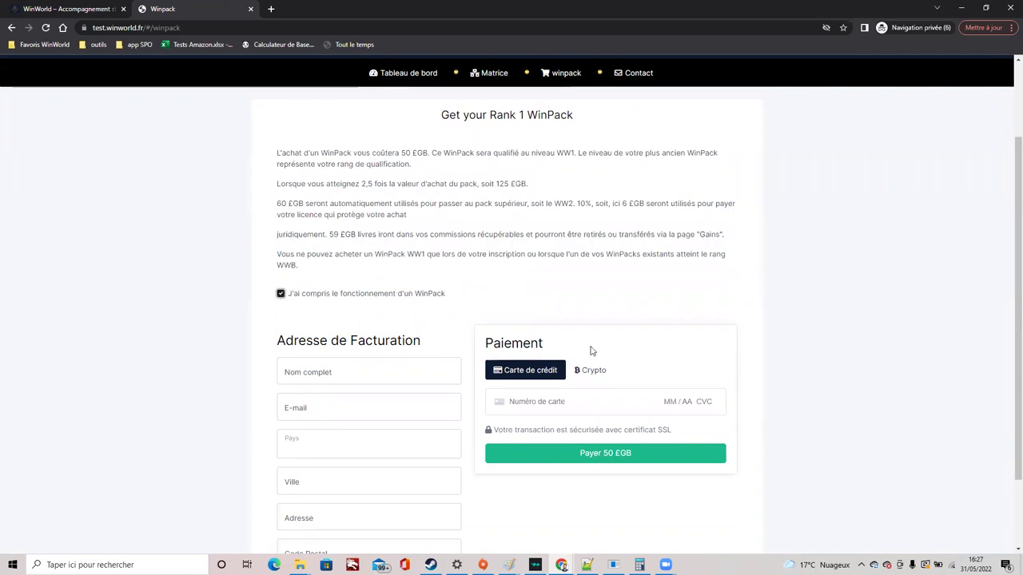
Autofill the billing address from the first saved browser entry via Nom complet
scroll(313, 317, "down", 1)
left_click(331, 289)
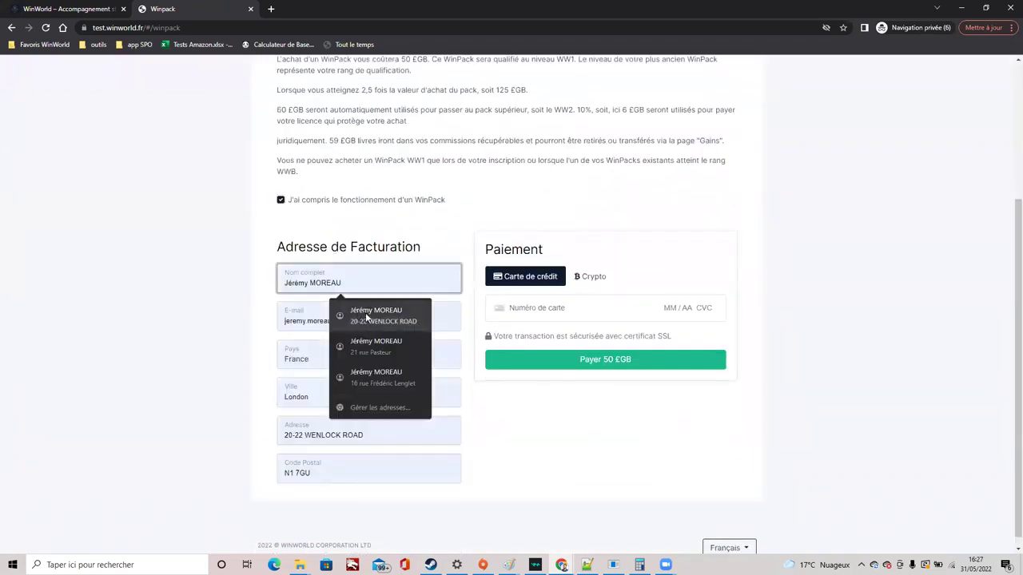
left_click(366, 318)
left_click(473, 308)
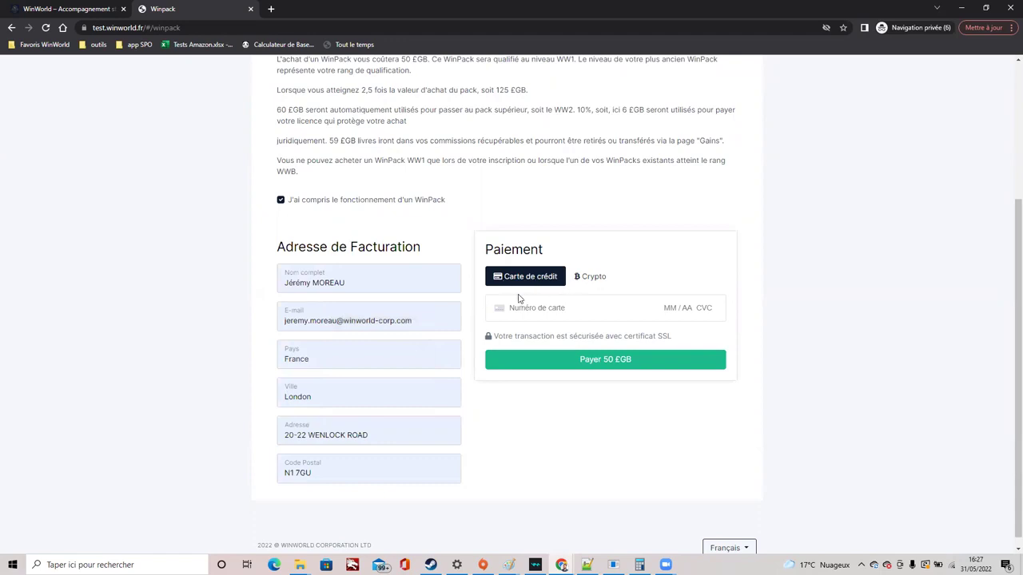
Switch payment to Crypto with USDT and check the 62.850000 USDT (≈ 50 £GB) amount
left_click(580, 276)
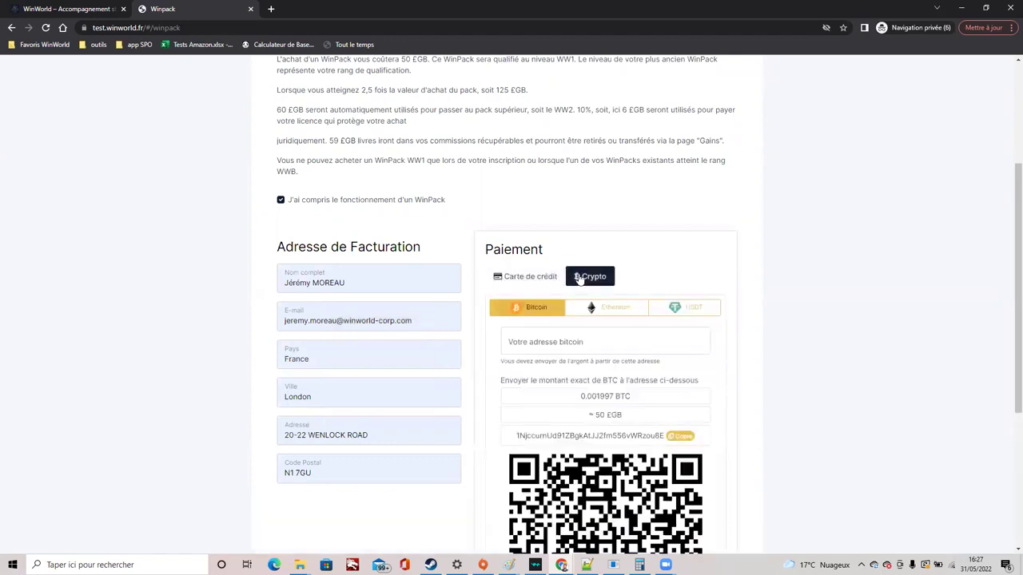
scroll(641, 270, "down", 1)
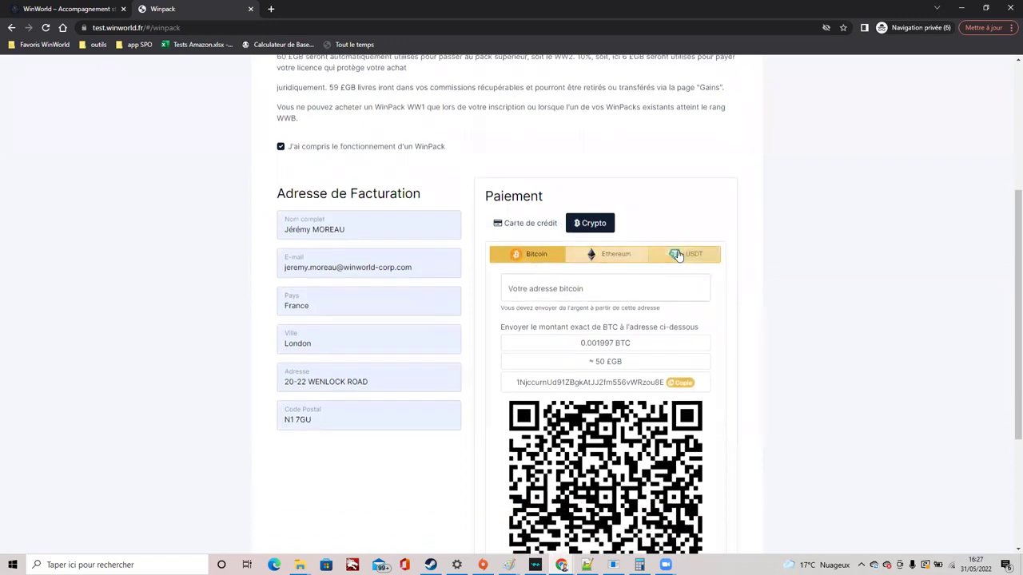
left_click(667, 254)
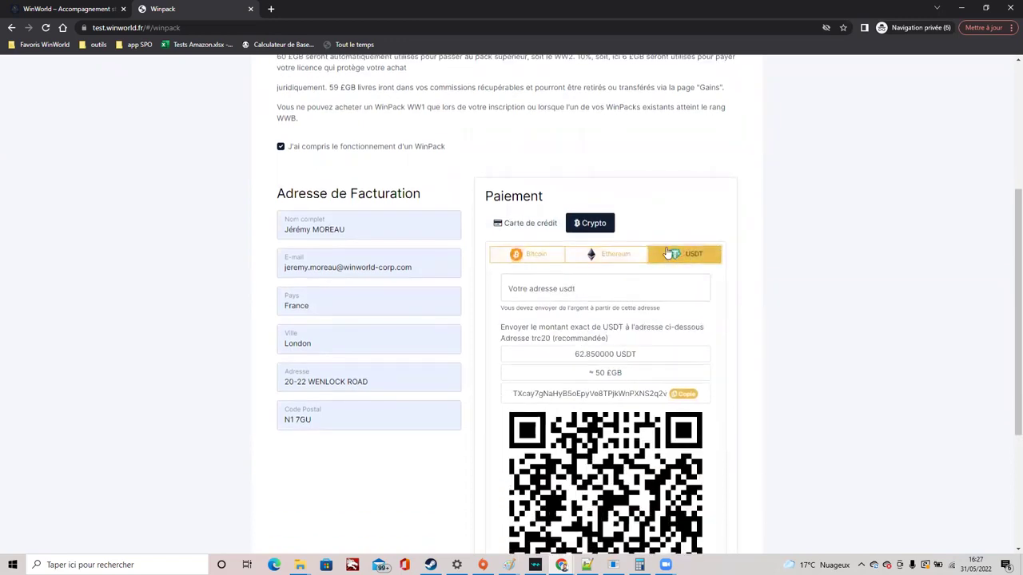
double_click(534, 338)
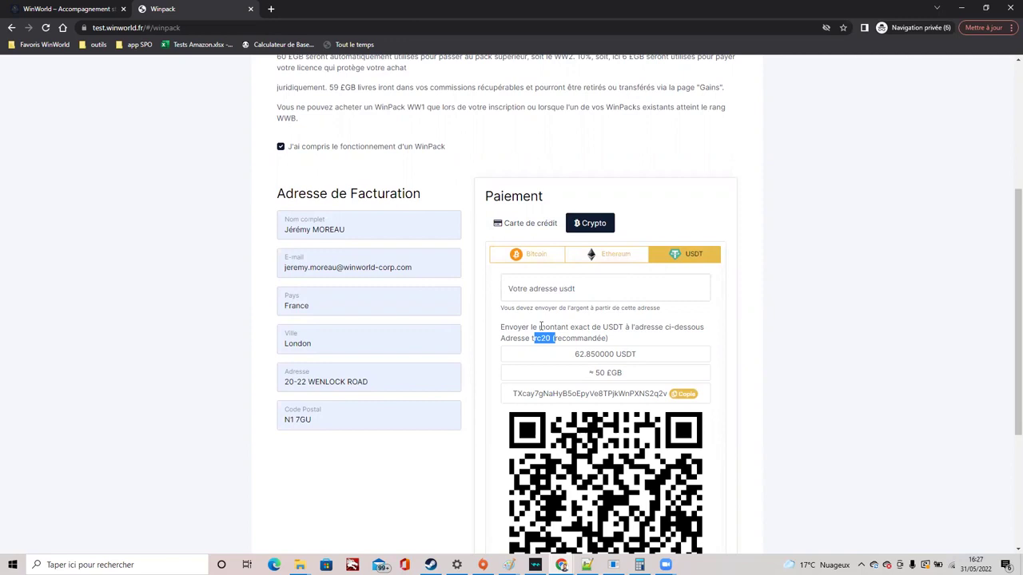
left_click_drag(574, 353, 659, 359)
left_click(572, 358)
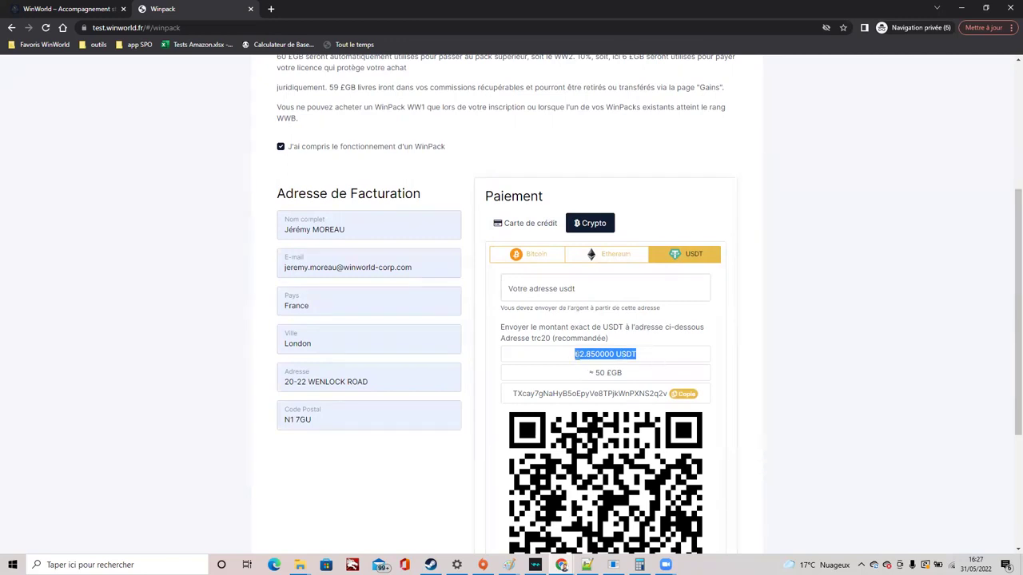
left_click(573, 354)
double_click(611, 355)
left_click(638, 358)
left_click_drag(638, 358, 571, 358)
Copy the displayed wallet address into the 'Votre adresse usdt' field
double_click(576, 393)
key("ctrl+c")
left_click(577, 292)
key("ctrl+v")
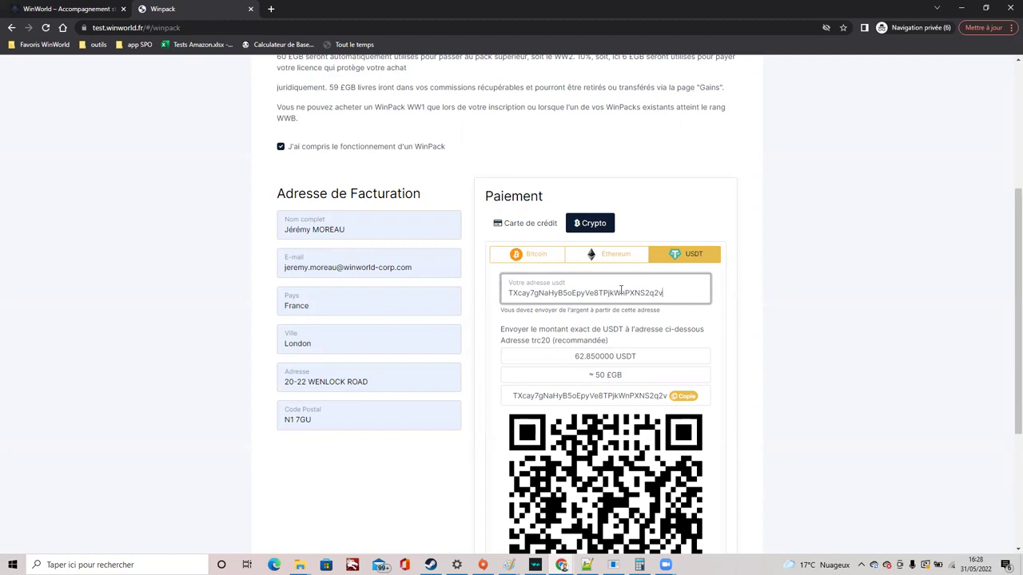
left_click(716, 319)
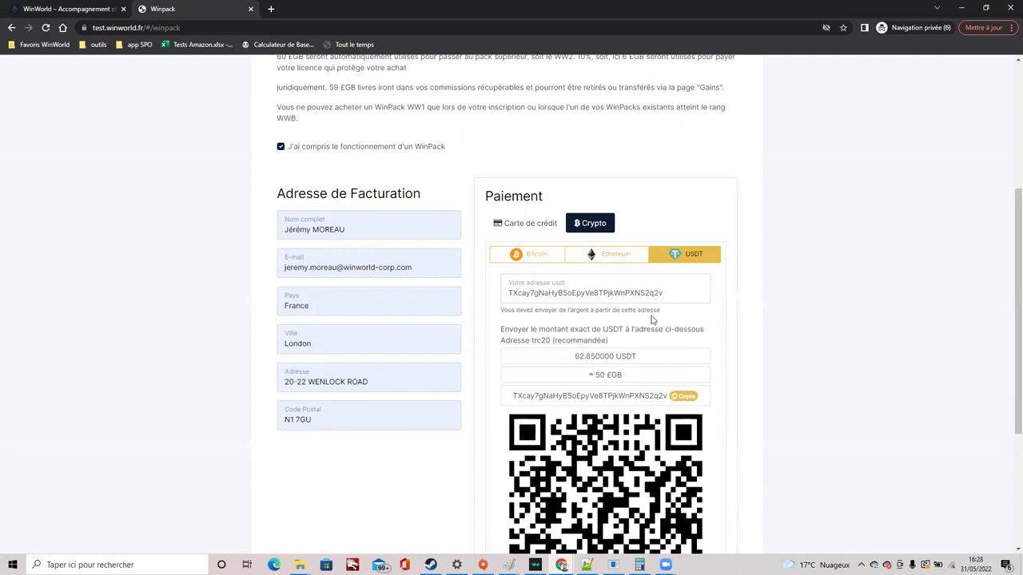
scroll(649, 357, "down", 2)
Check the trc20 address and amount, then submit the 62.850000 USDT payment
scroll(570, 230, "down", 1)
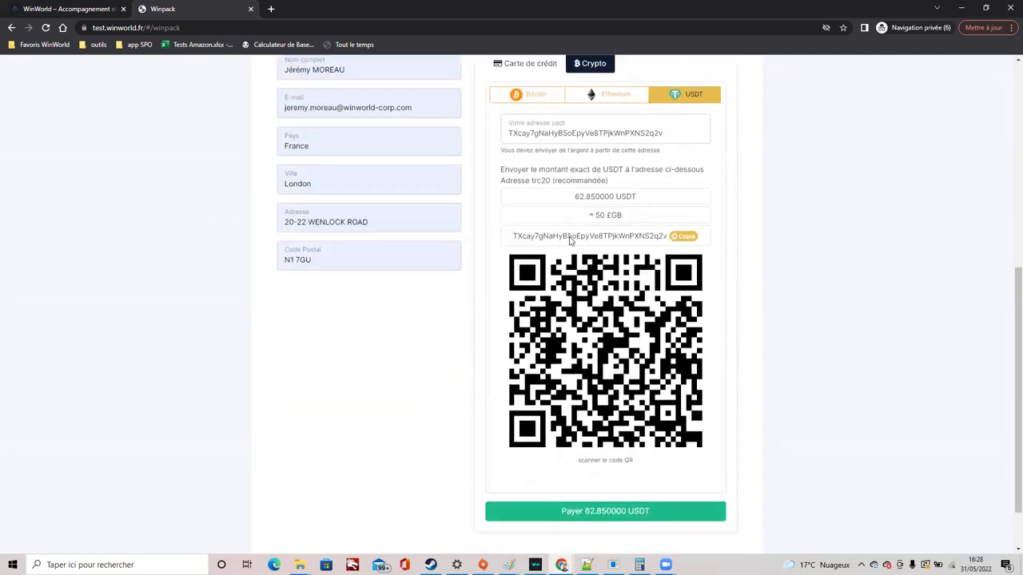
double_click(528, 234)
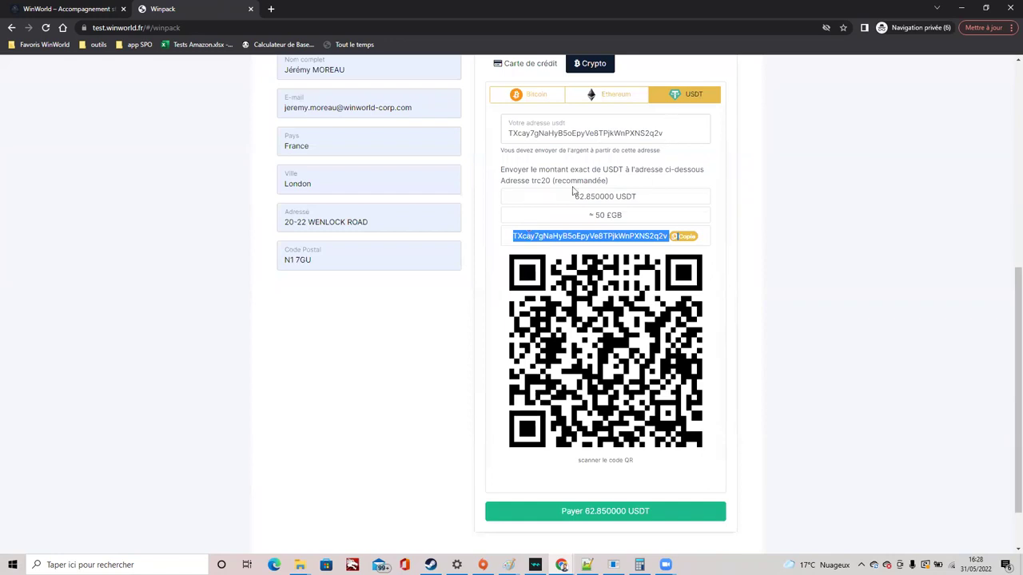
left_click_drag(574, 196, 617, 196)
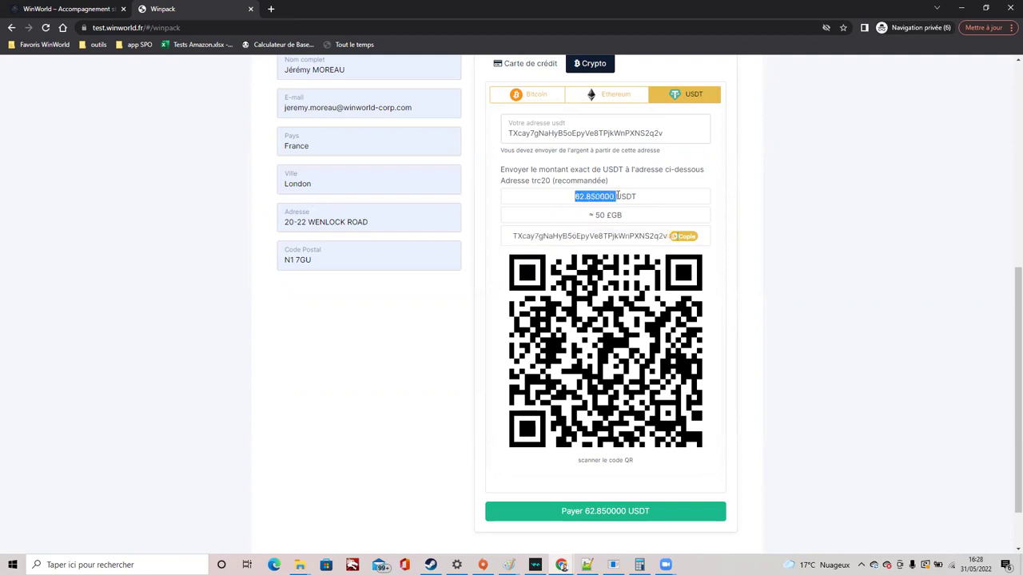
left_click(608, 513)
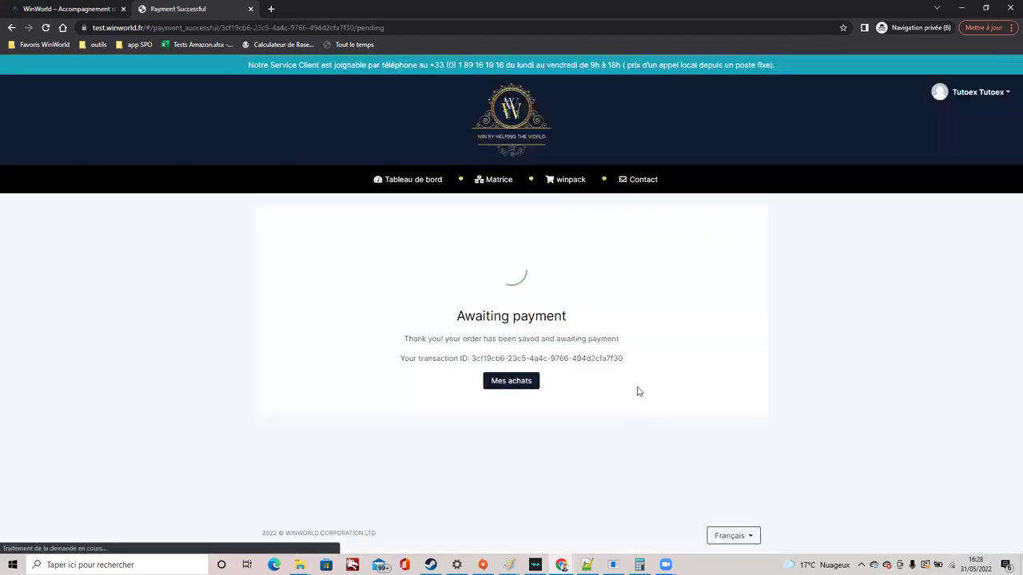